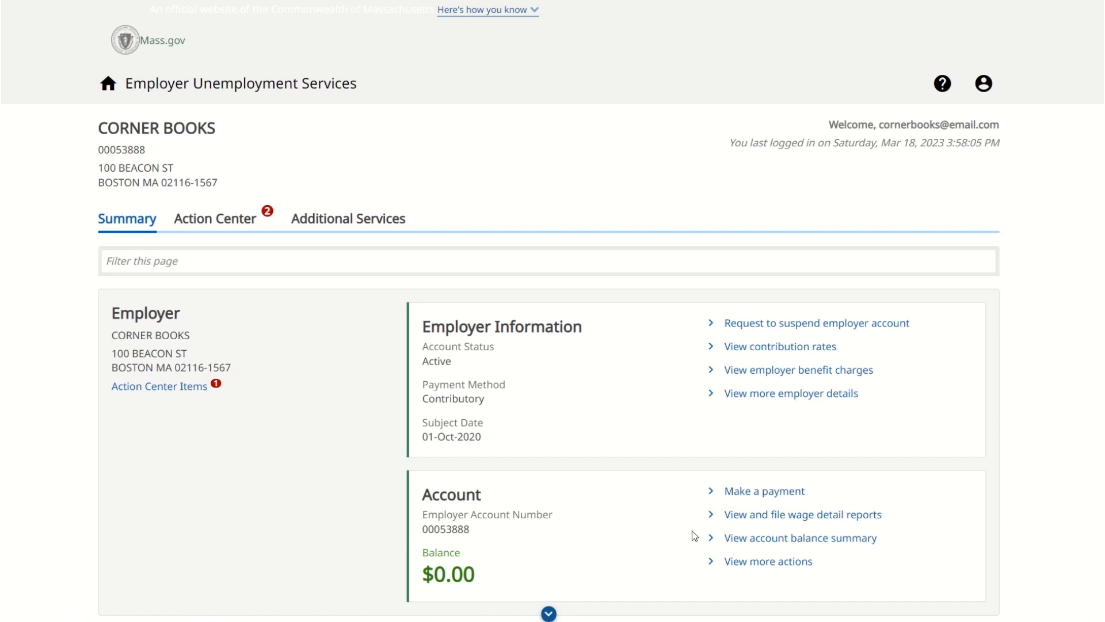
Open the employment and wage detail reports and start filing the overdue 2022 - Quarter 4 report
click(754, 516)
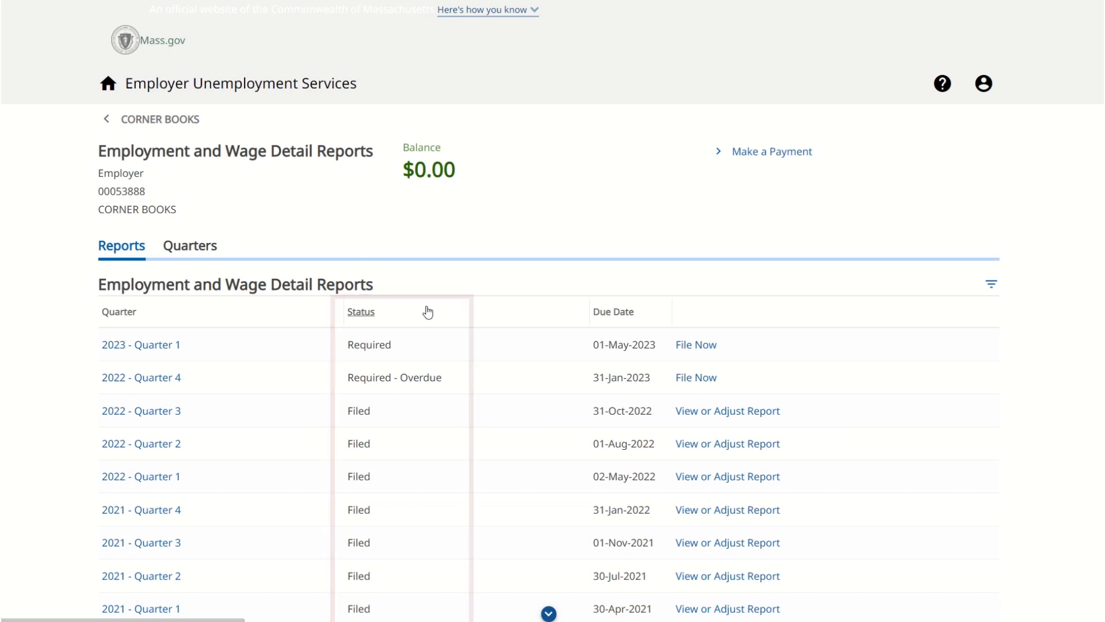
scroll(530, 351, down, 1)
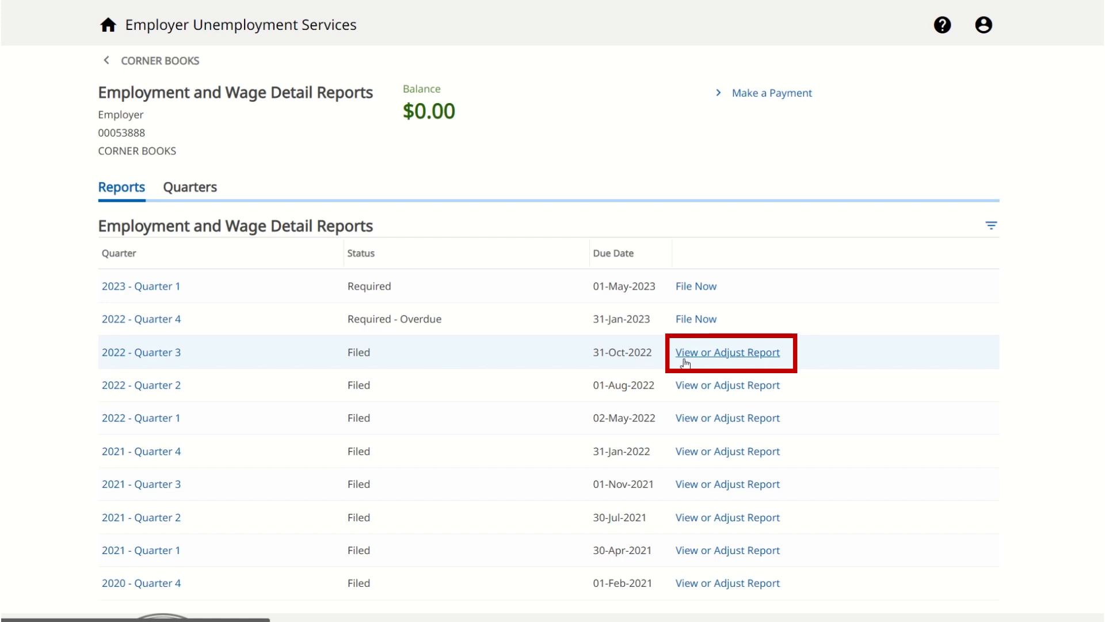
click(695, 326)
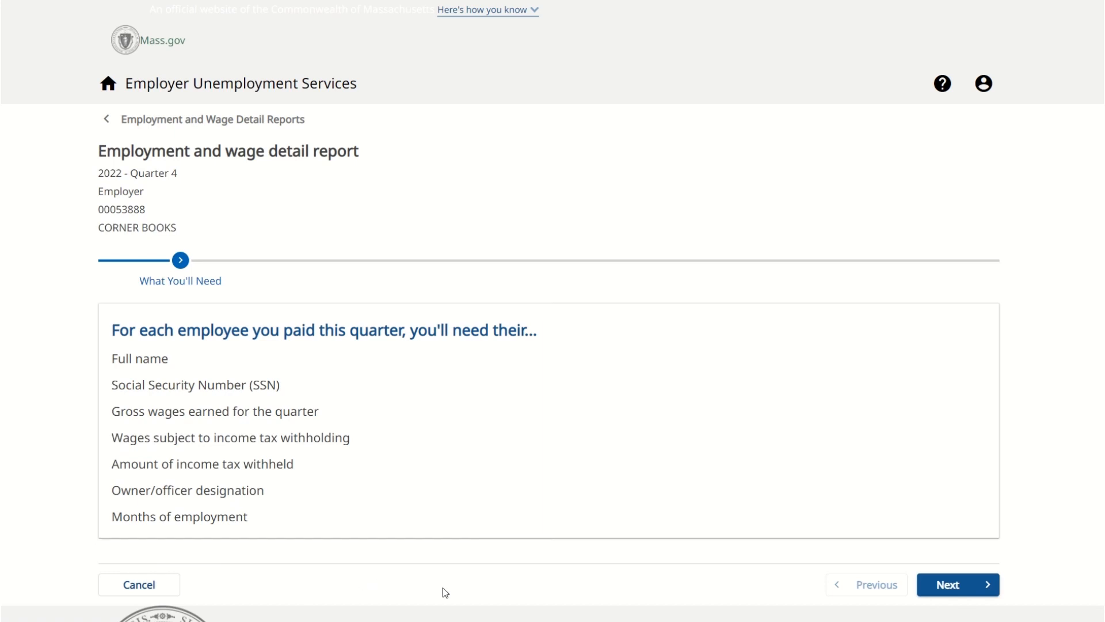
Continue past the list of required information and choose to upload an electronic wage file as the filing option
click(939, 596)
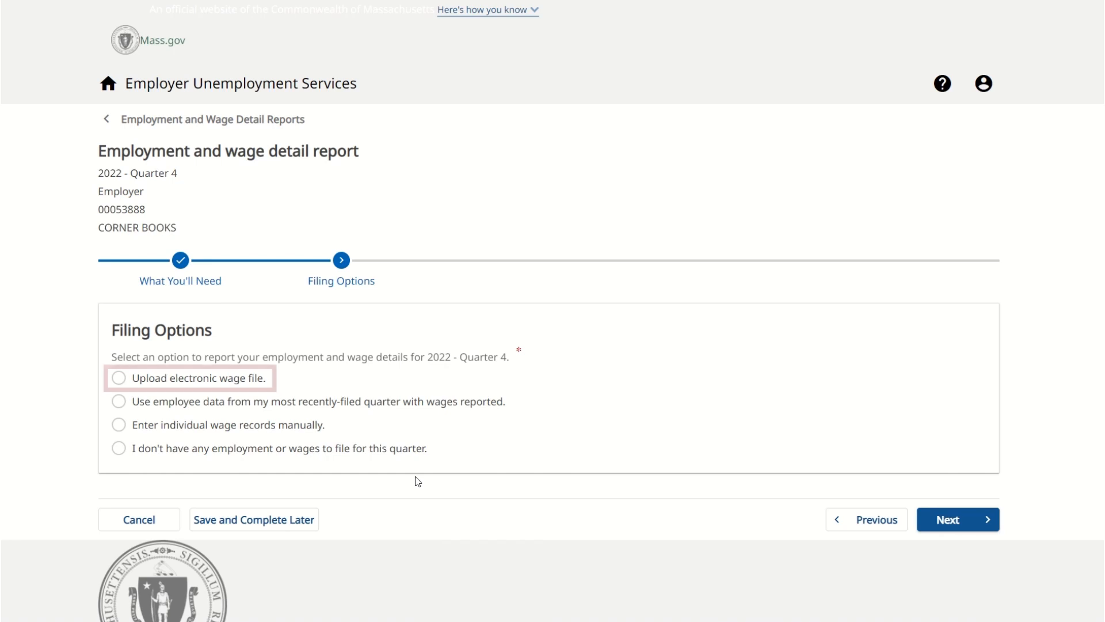
click(124, 380)
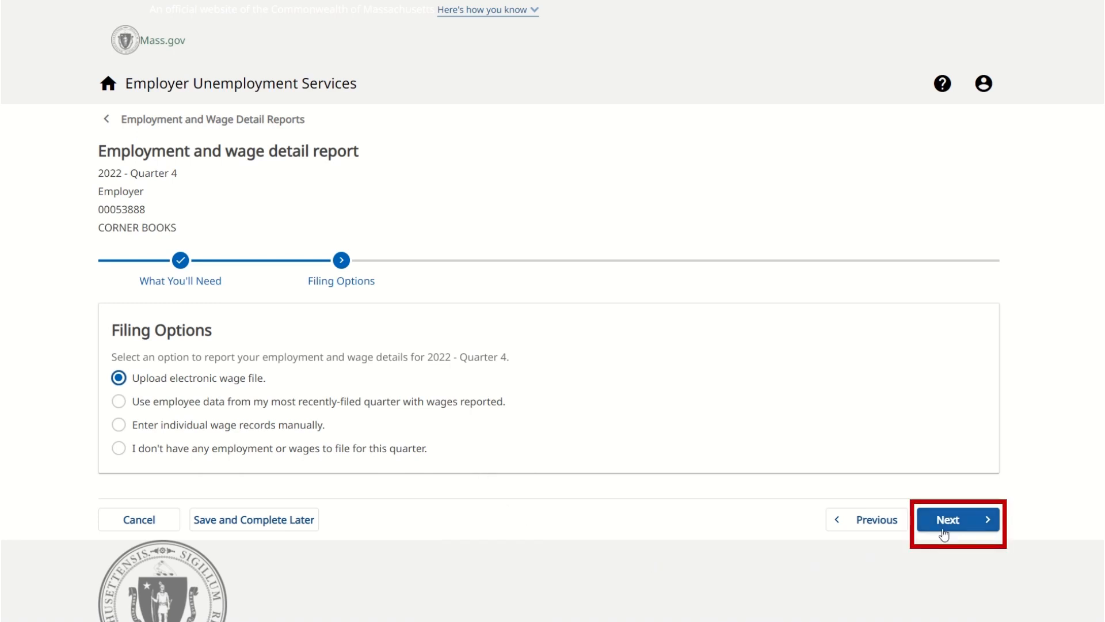
click(943, 529)
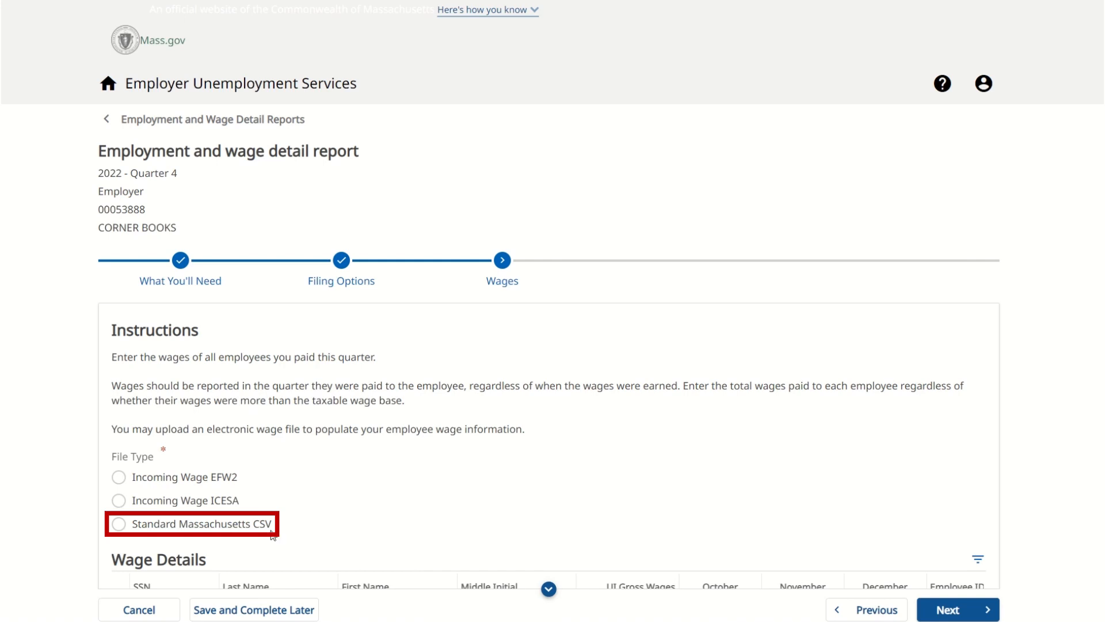
Set the file type to Standard Massachusetts CSV and review its file format specifications
click(119, 524)
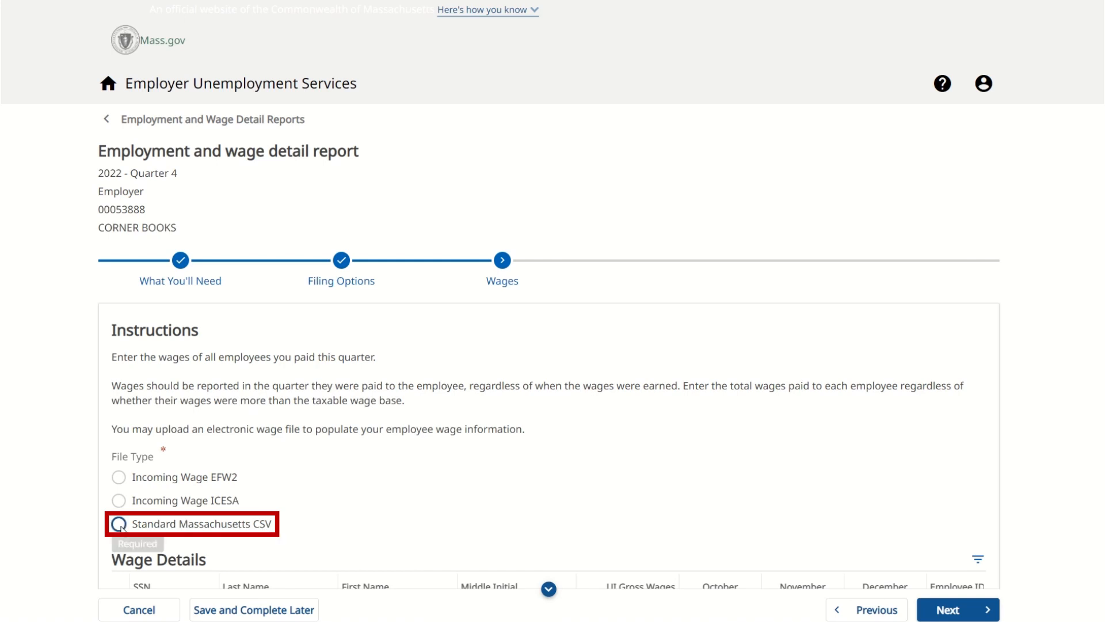
scroll(544, 498, down, 2)
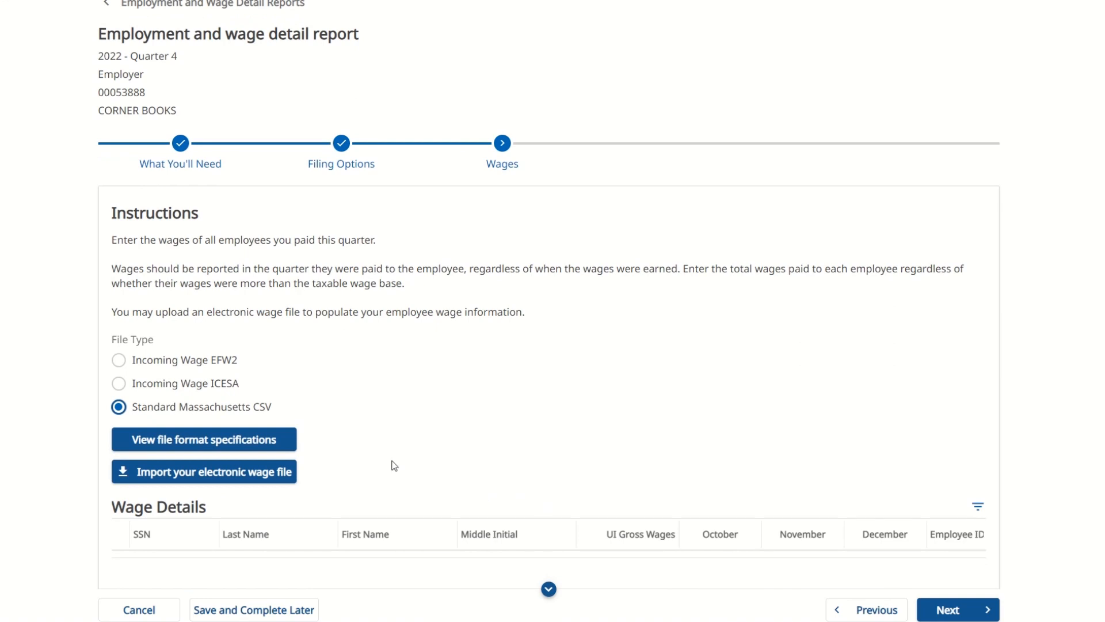
click(283, 441)
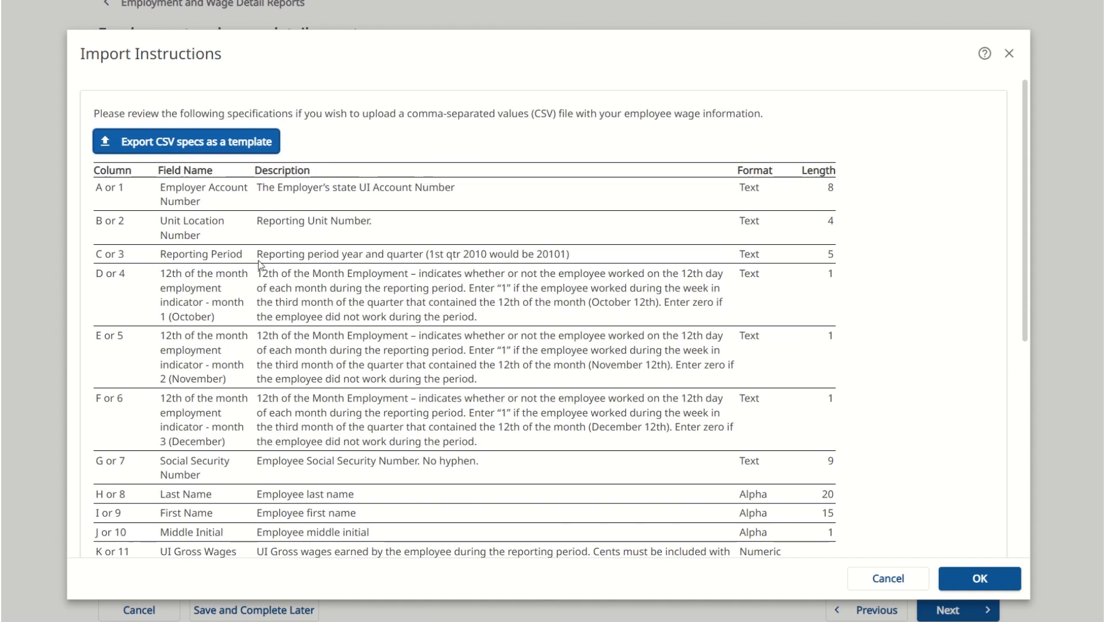
click(968, 582)
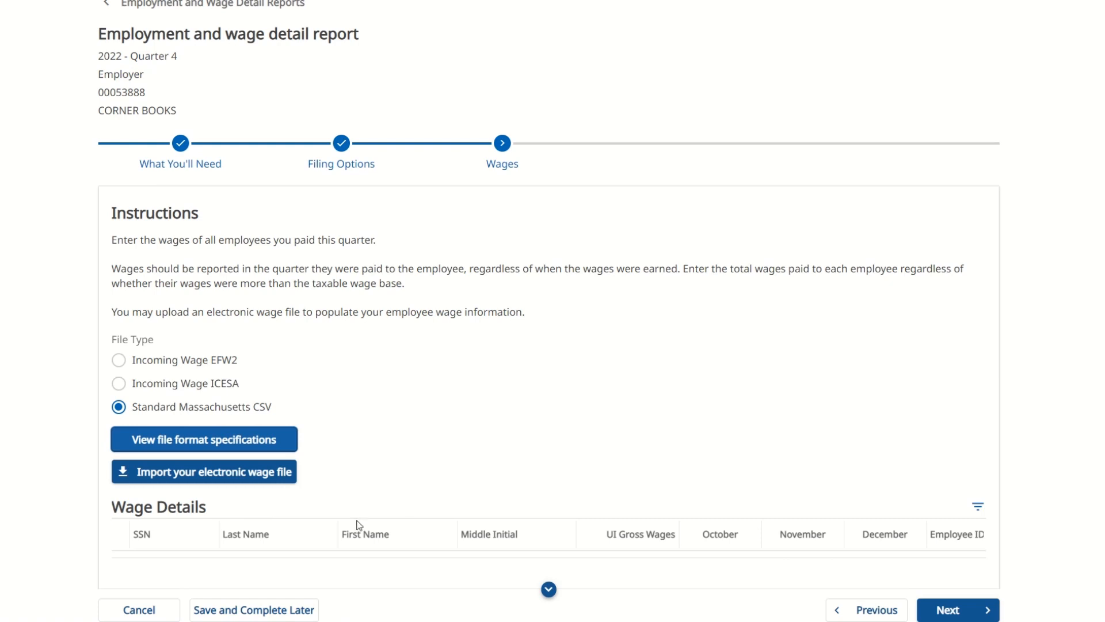
Import the electronic wage file Wage Report.csv into the report's wage details
click(234, 481)
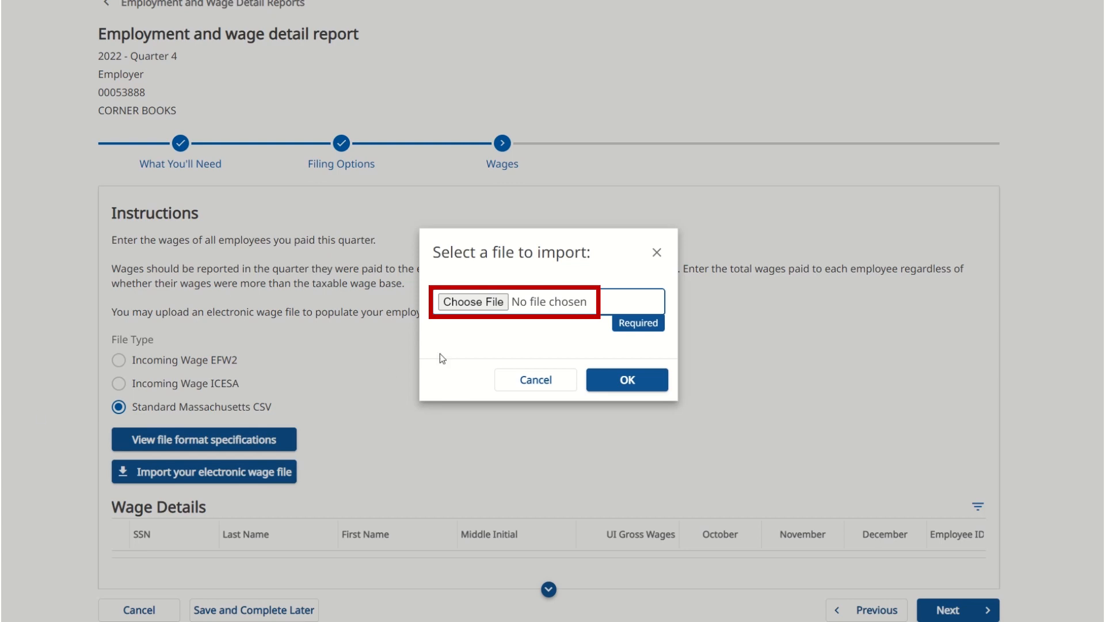
click(469, 305)
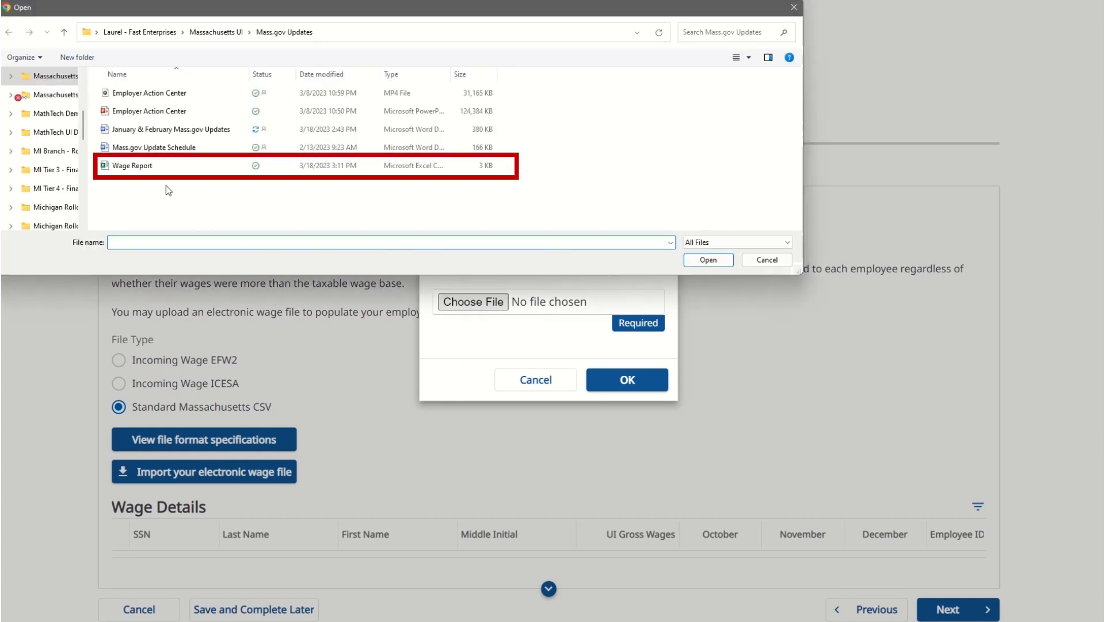
double_click(159, 167)
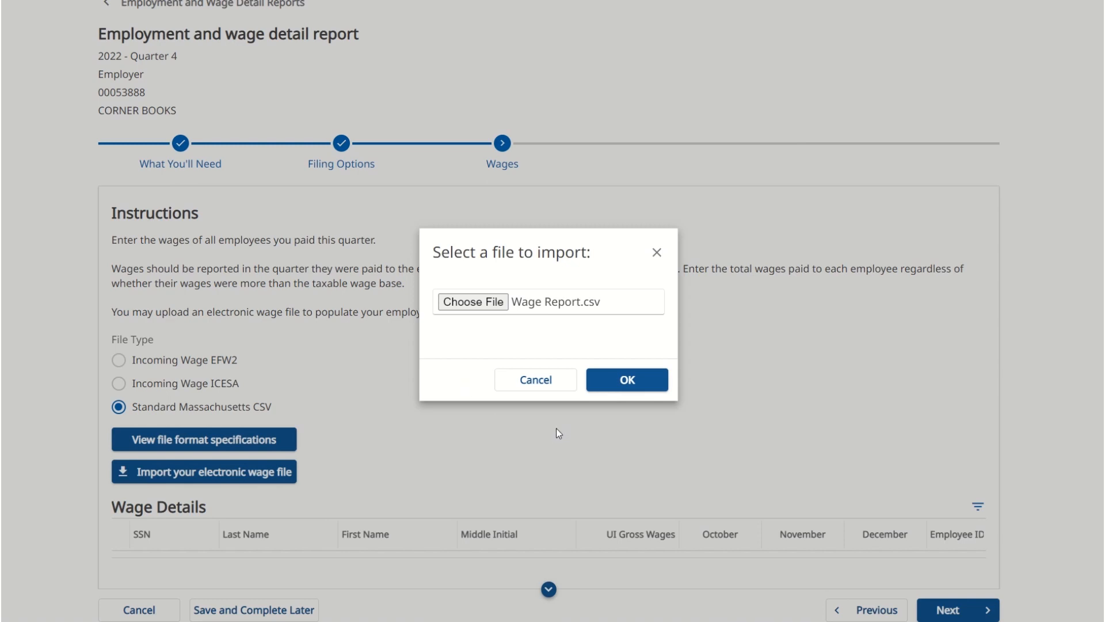
click(614, 391)
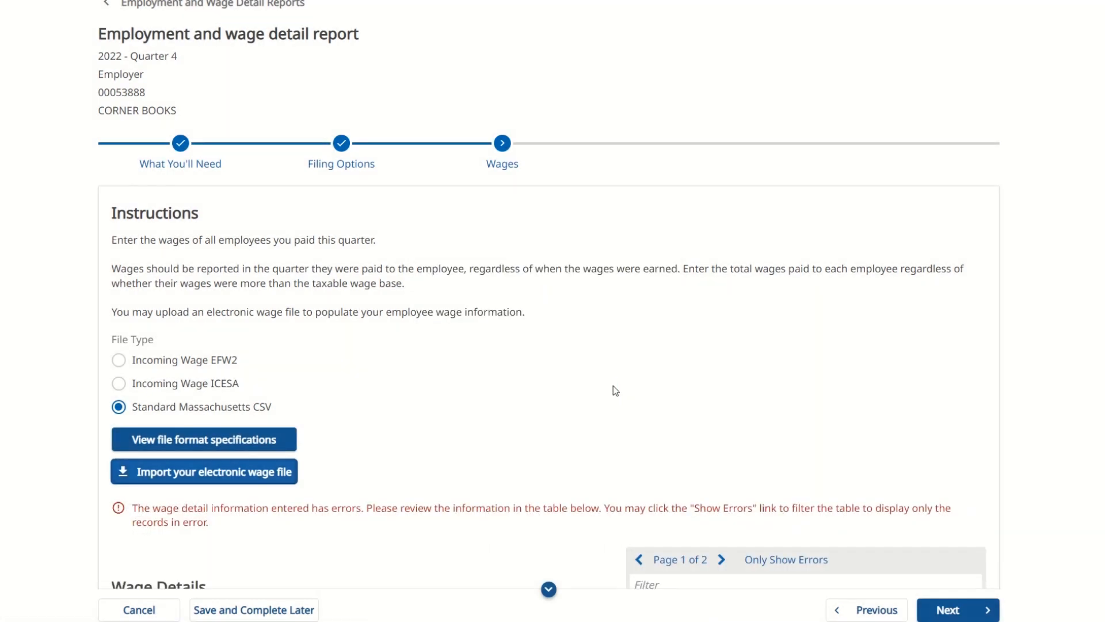
Filter the wage details to records in error and complete the flagged employee's Social Security number with its missing digit
scroll(615, 391, down, 6)
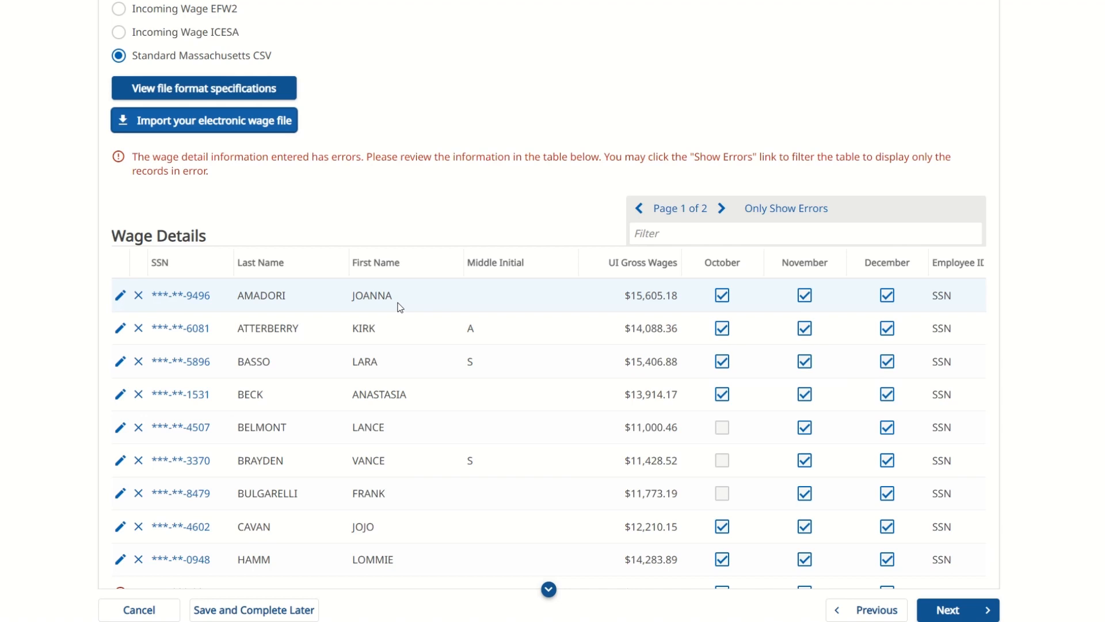
click(772, 211)
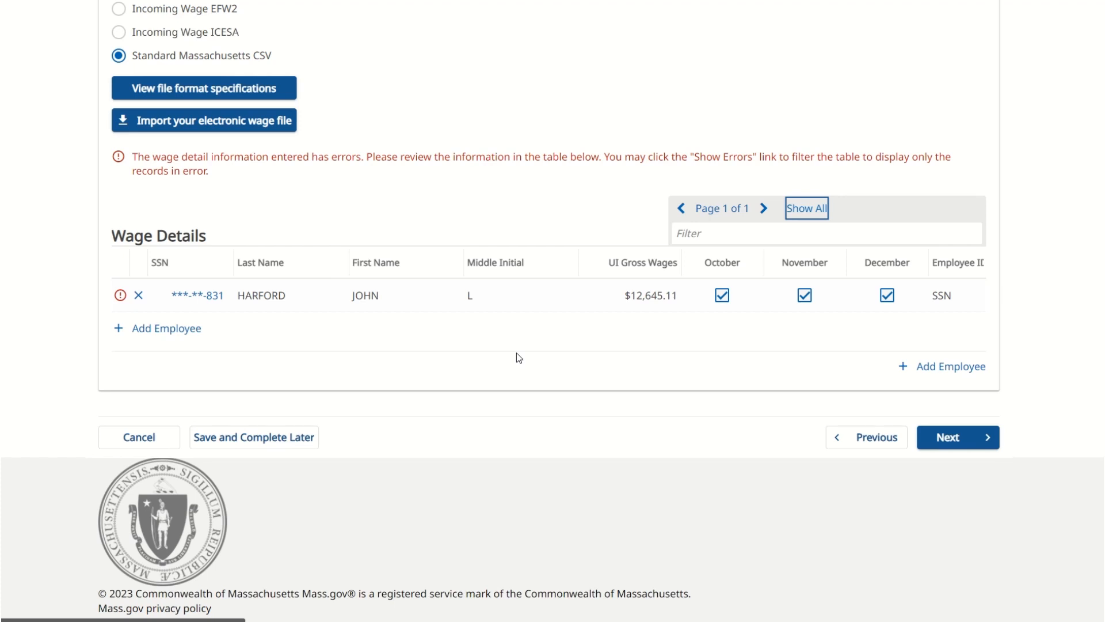
click(121, 299)
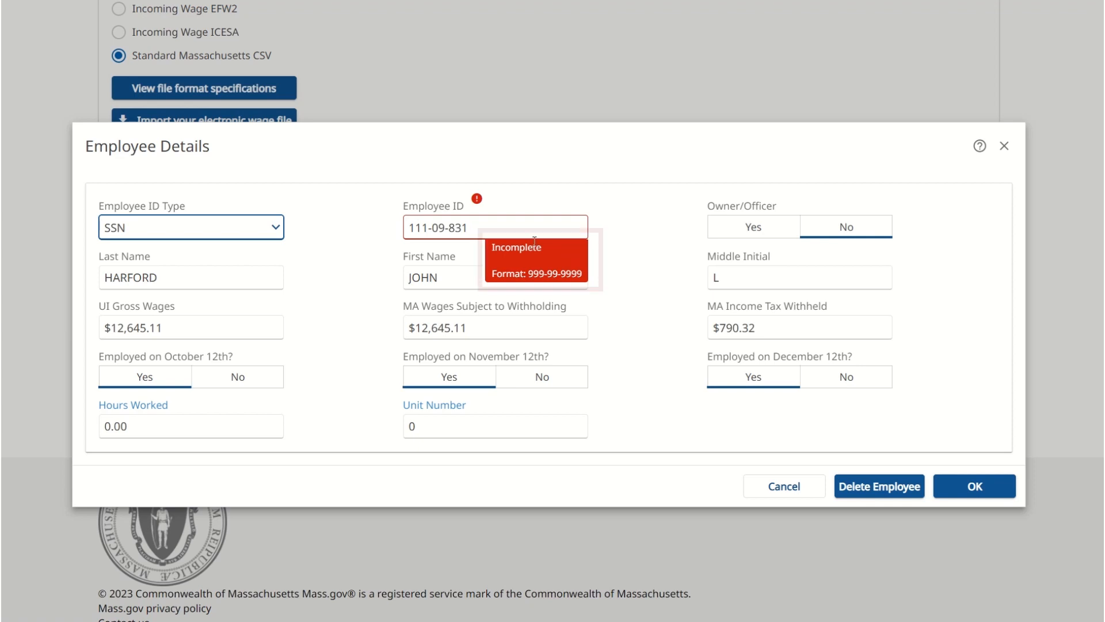
click(550, 228)
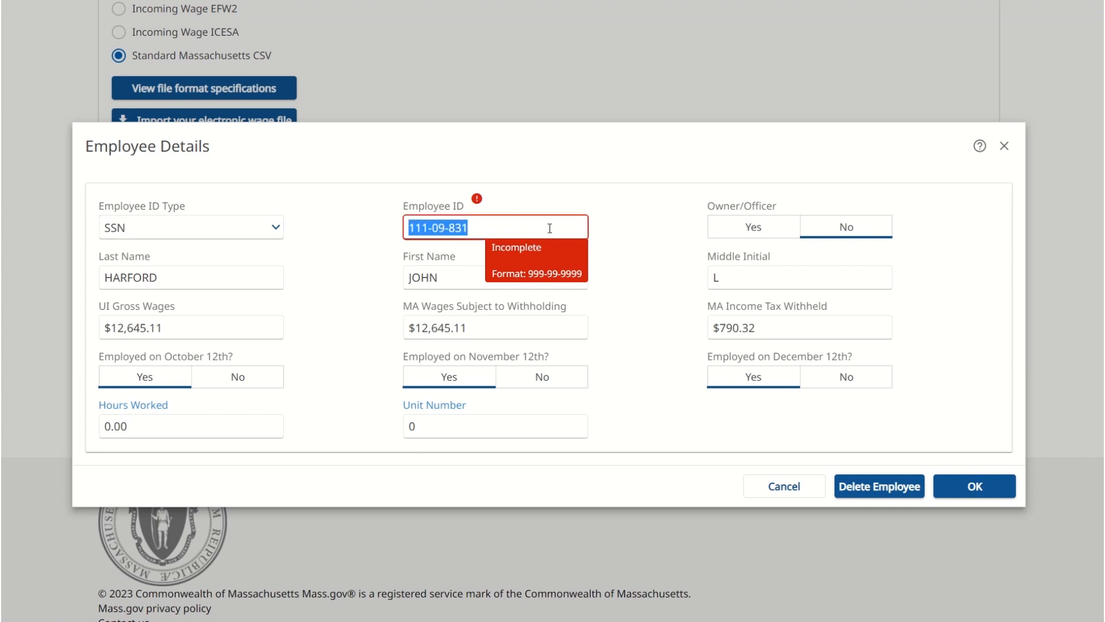
click(549, 228)
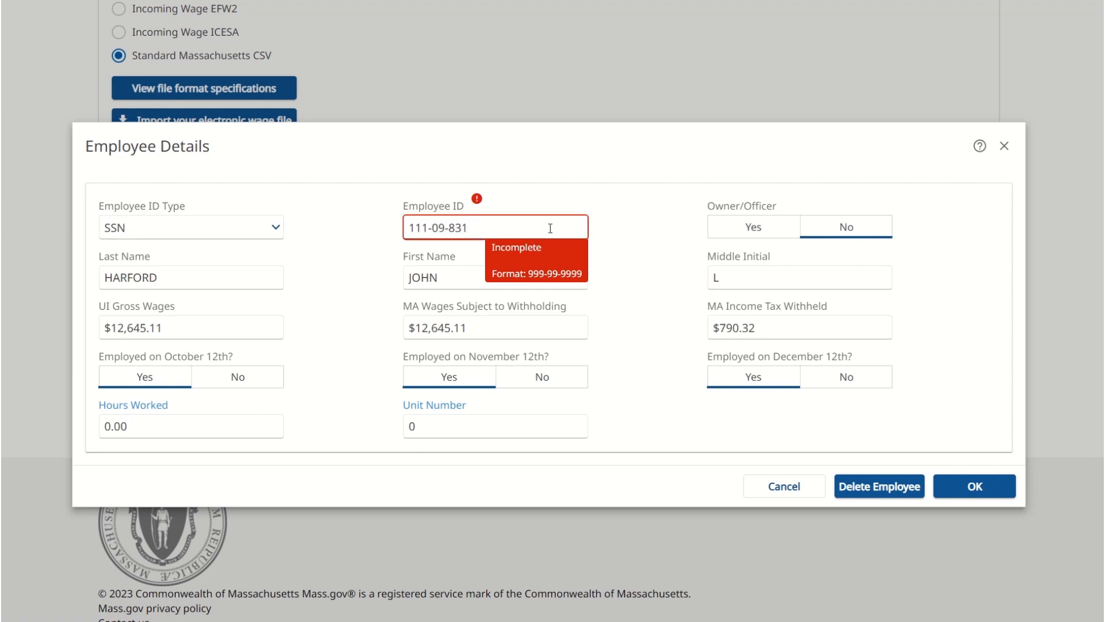
text(6)
click(701, 451)
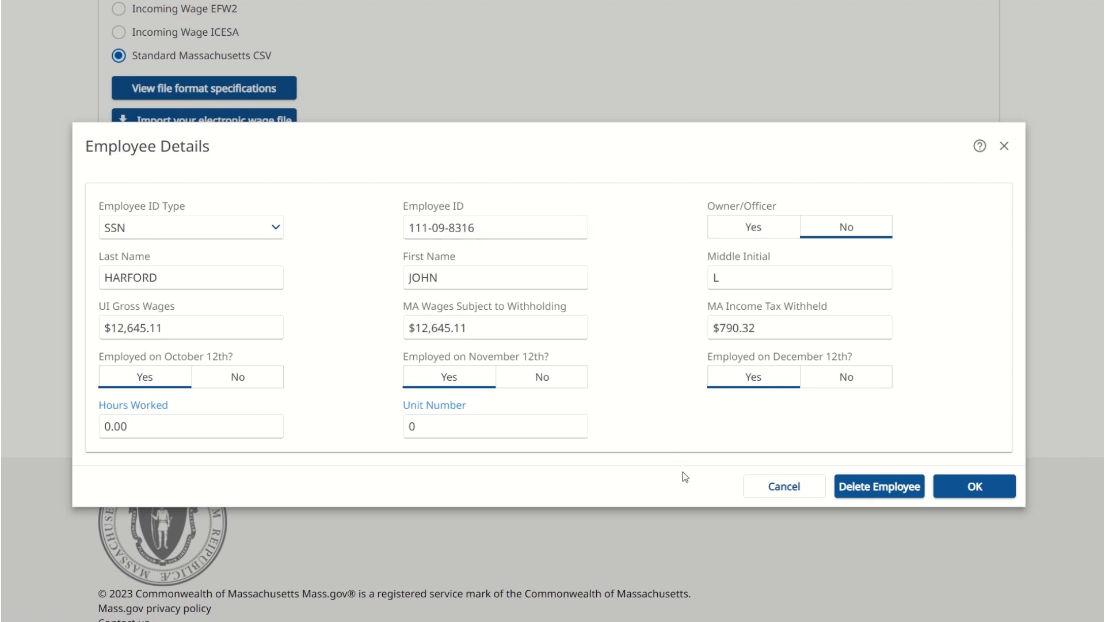
click(960, 496)
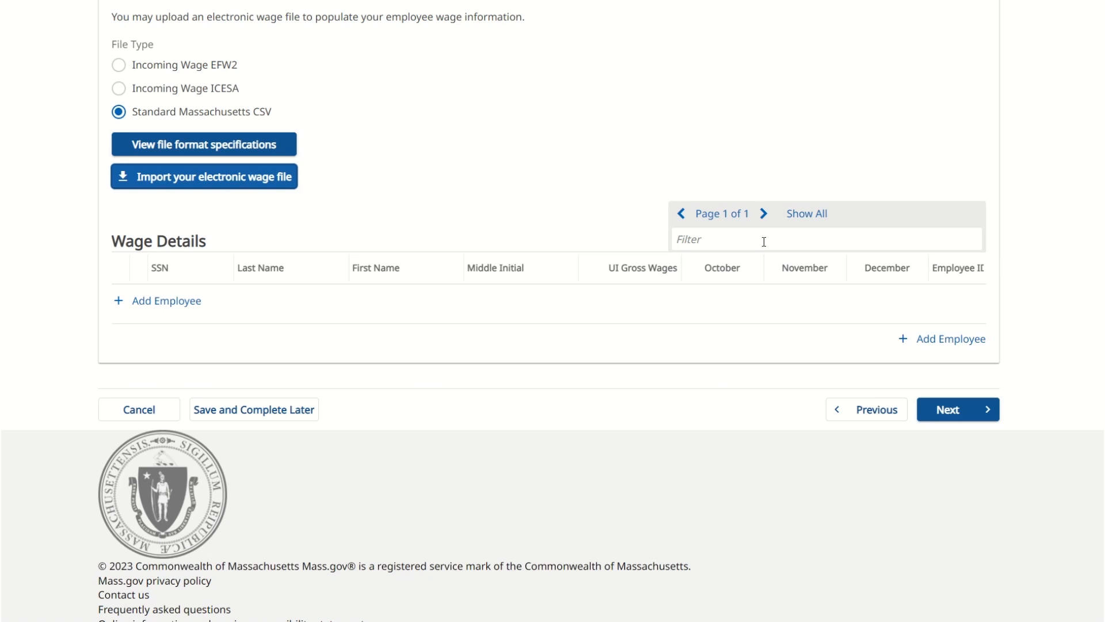
Show all employee wage records again and continue to the report's review stage
click(806, 224)
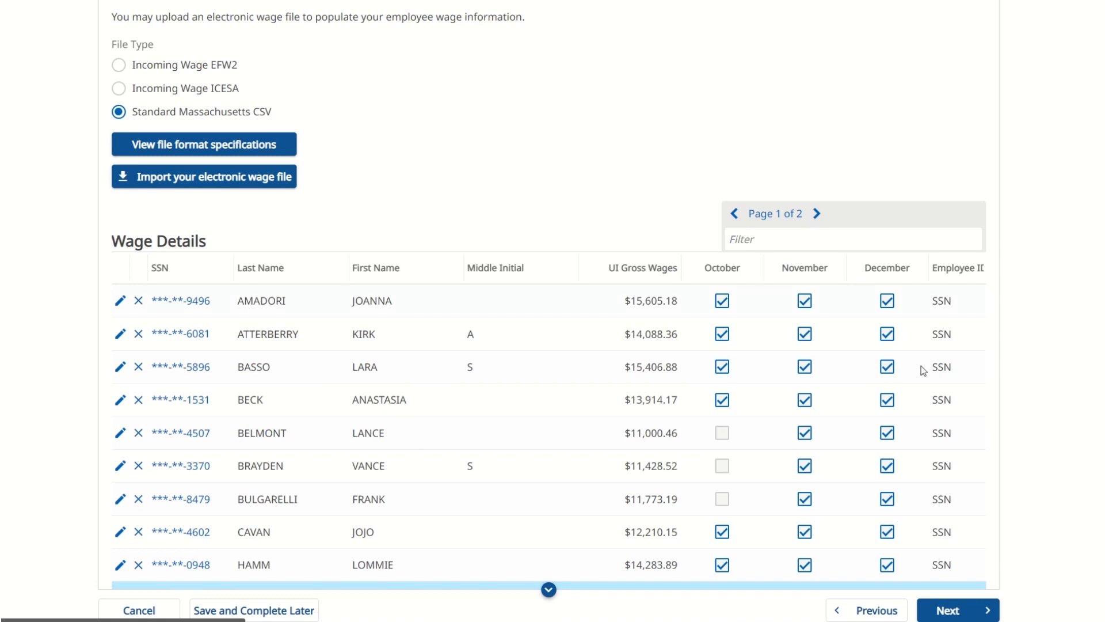
click(962, 615)
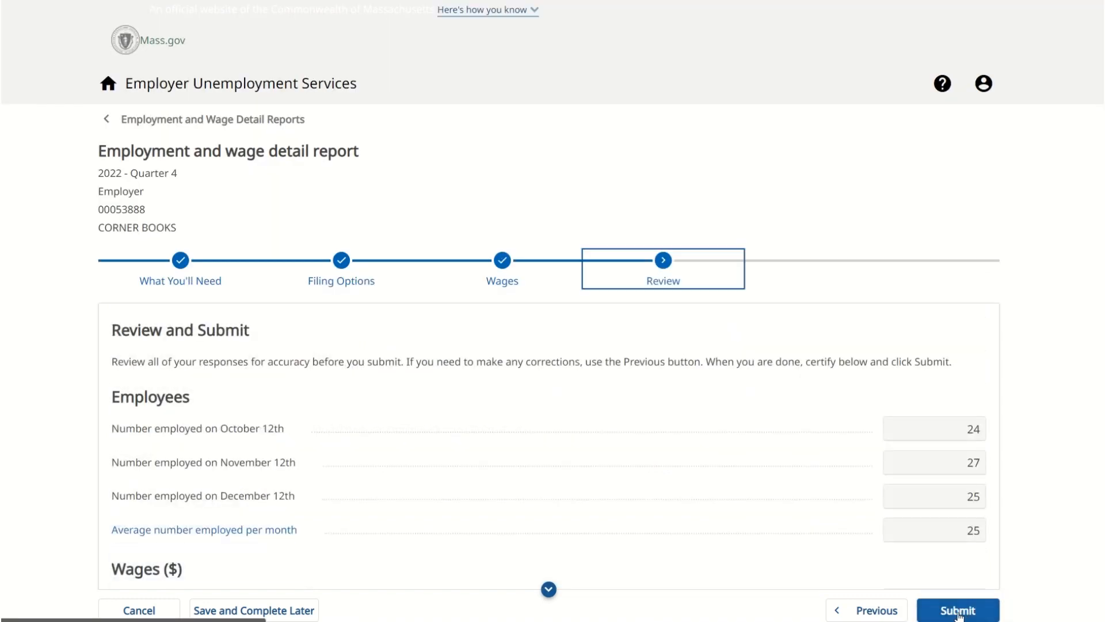
Review the employee counts, wages, rates and amounts due for accuracy before submission
scroll(783, 535, down, 2)
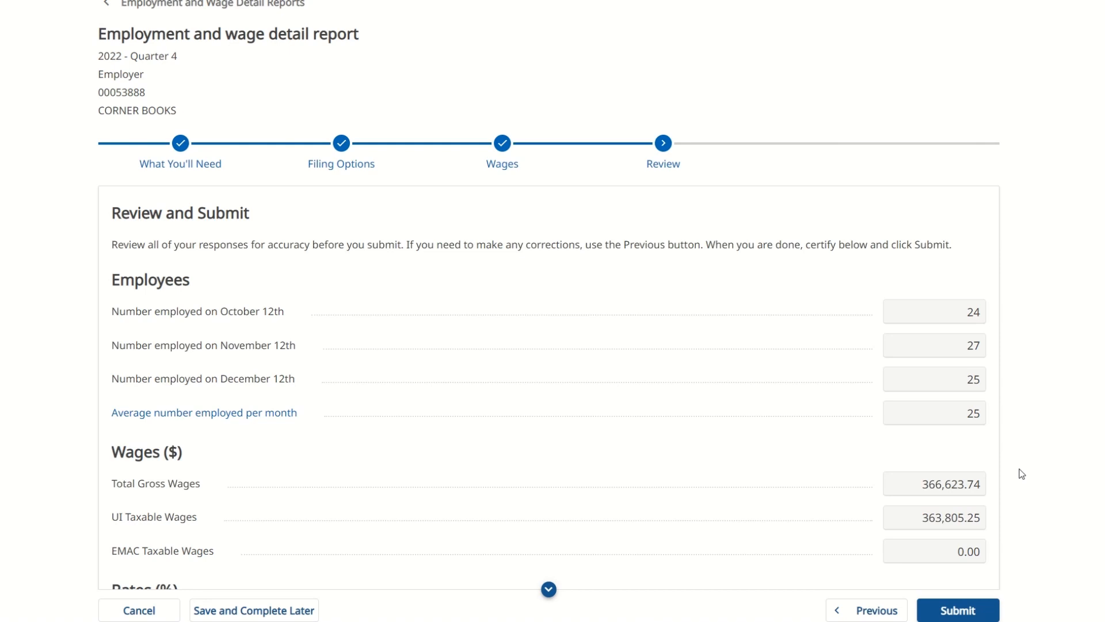
scroll(1022, 474, down, 2)
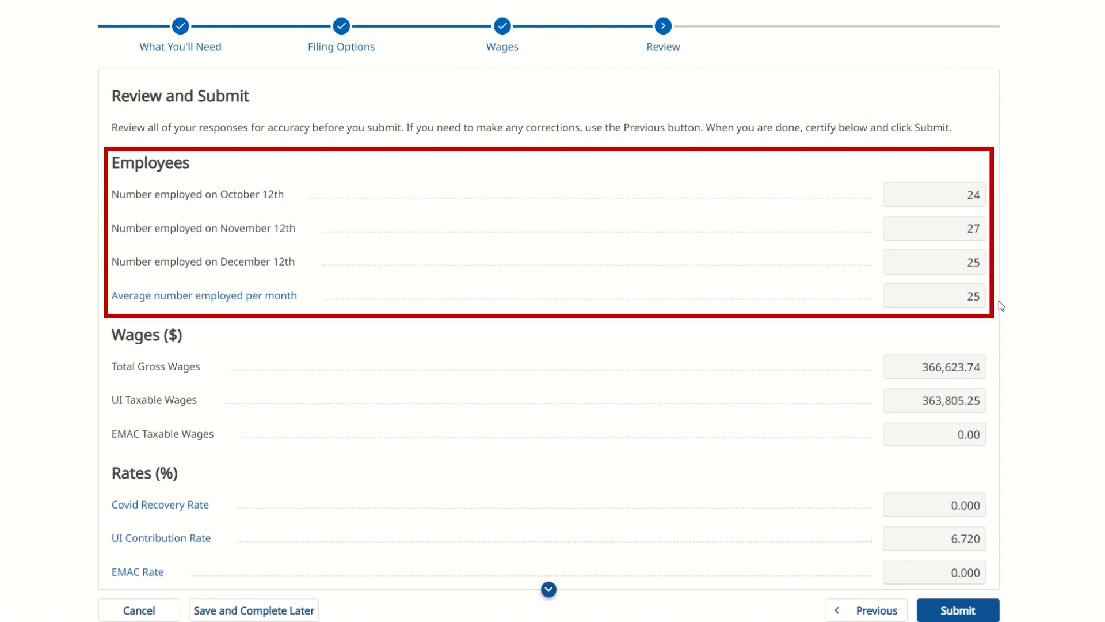
scroll(1000, 305, down, 2)
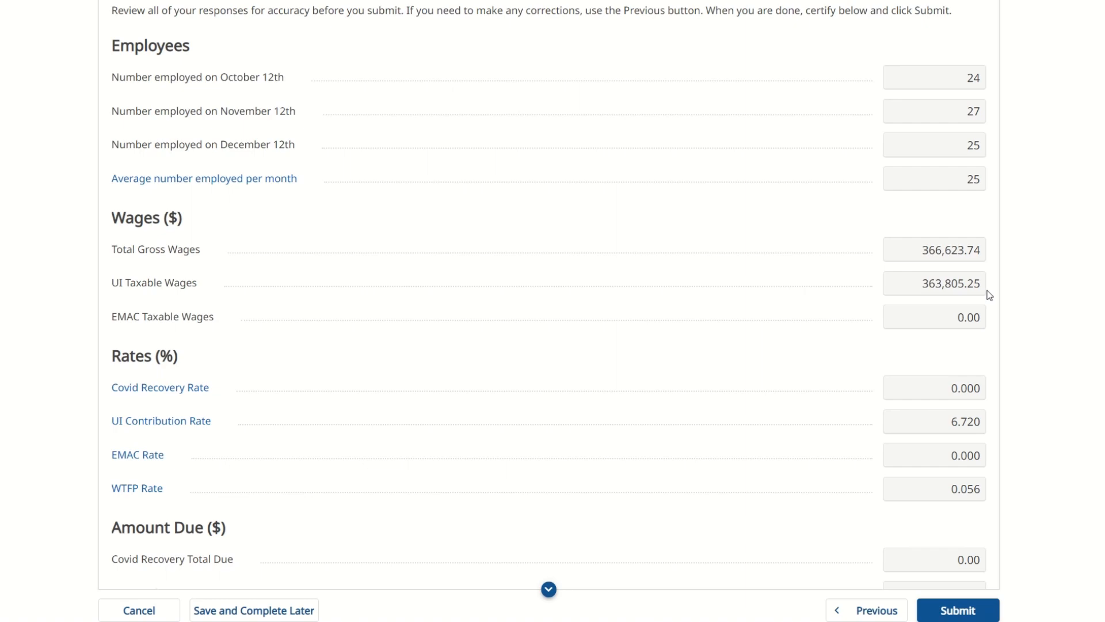
scroll(990, 295, down, 1)
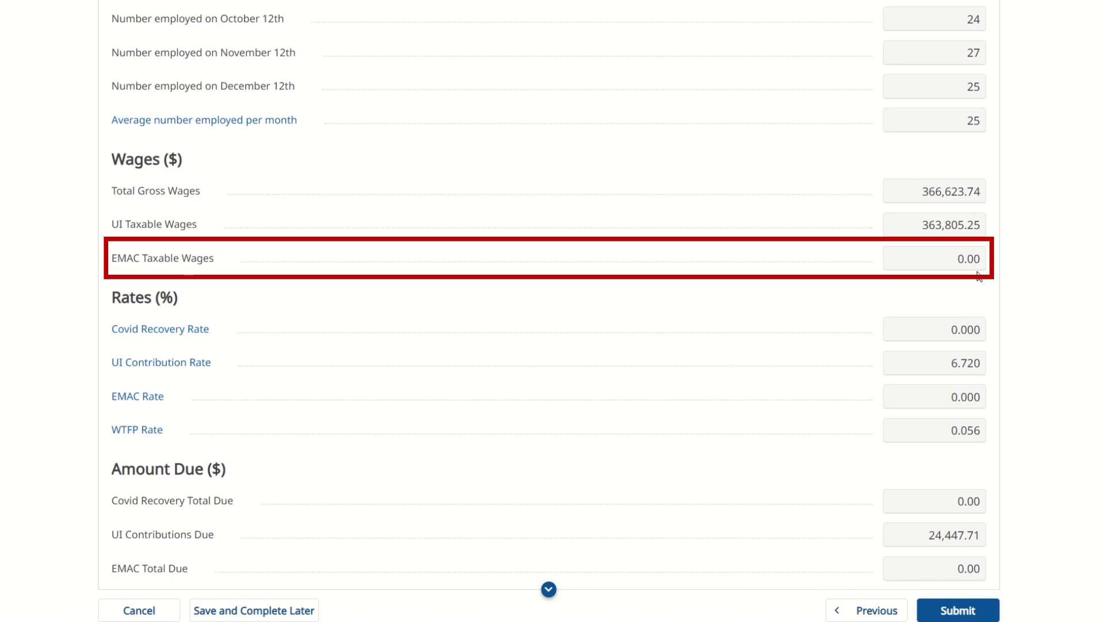
scroll(979, 274, down, 1)
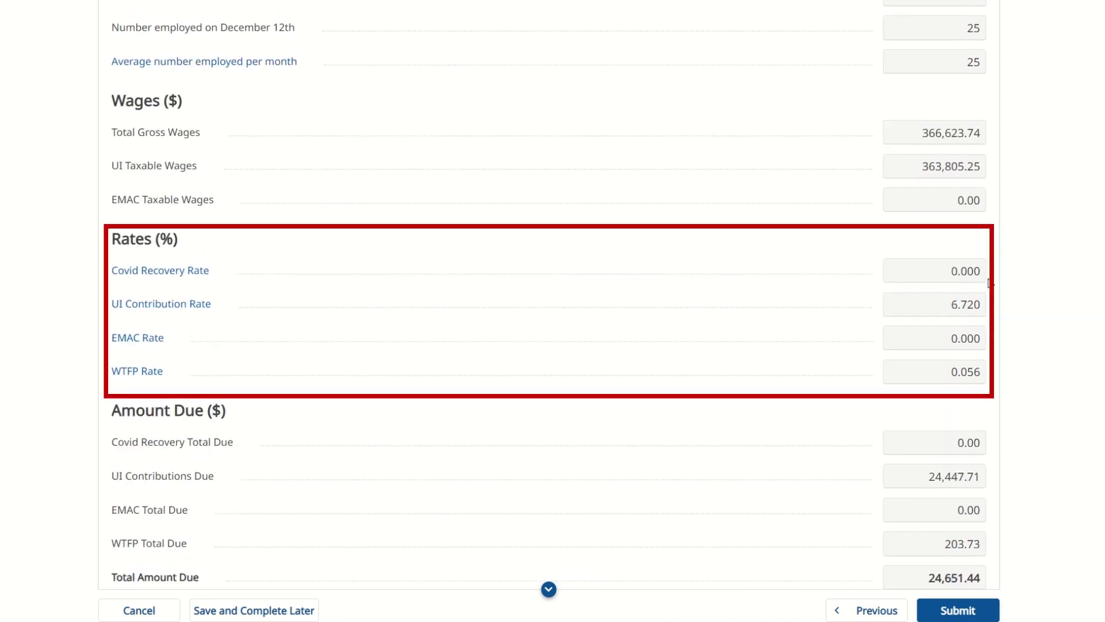
scroll(987, 368, down, 2)
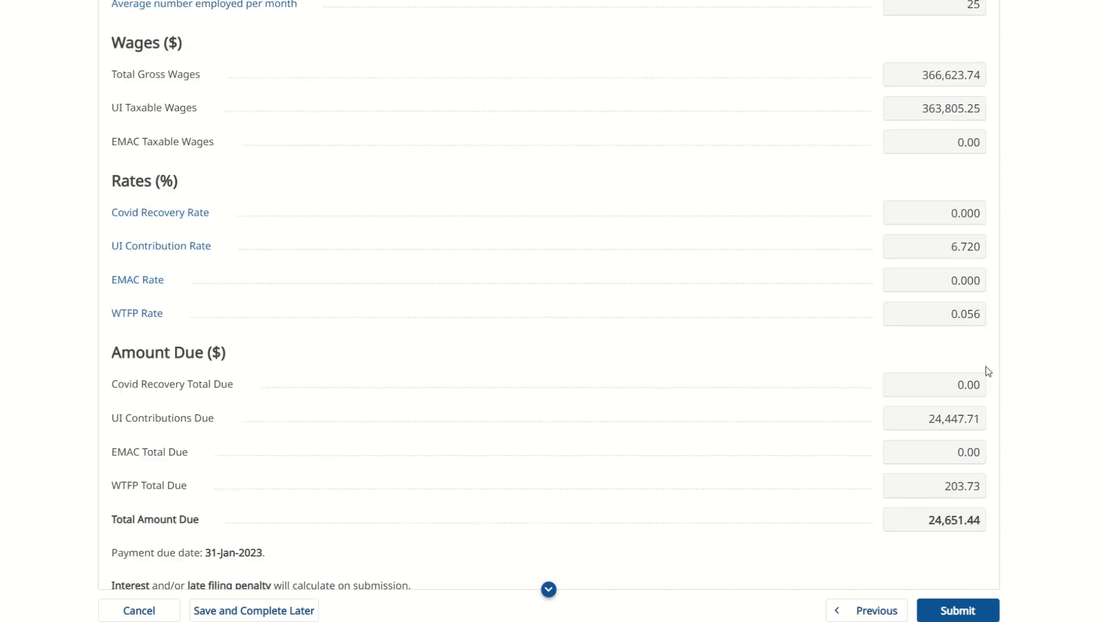
scroll(988, 370, down, 1)
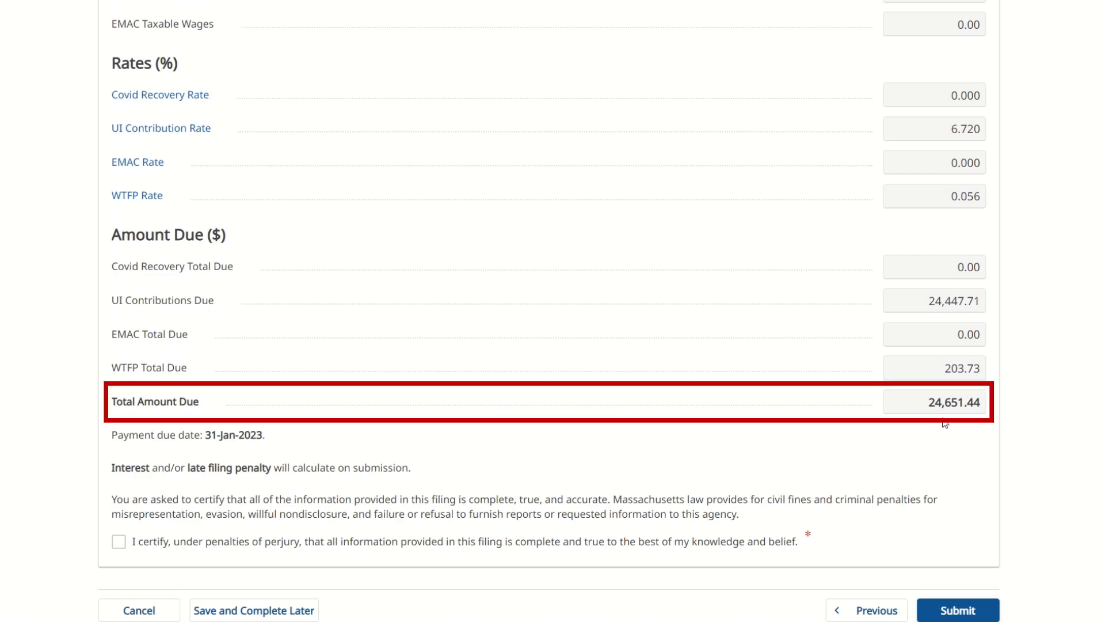
scroll(947, 426, down, 2)
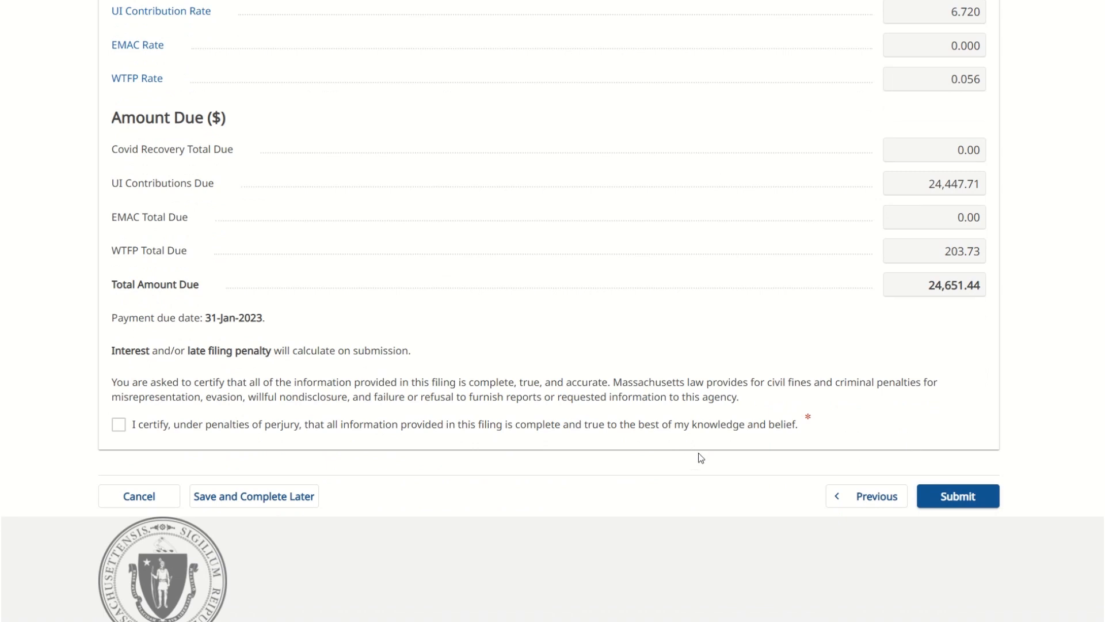
Certify the filing as complete and true, submit the wage detail report, and look through the submission confirmation
click(119, 426)
click(935, 506)
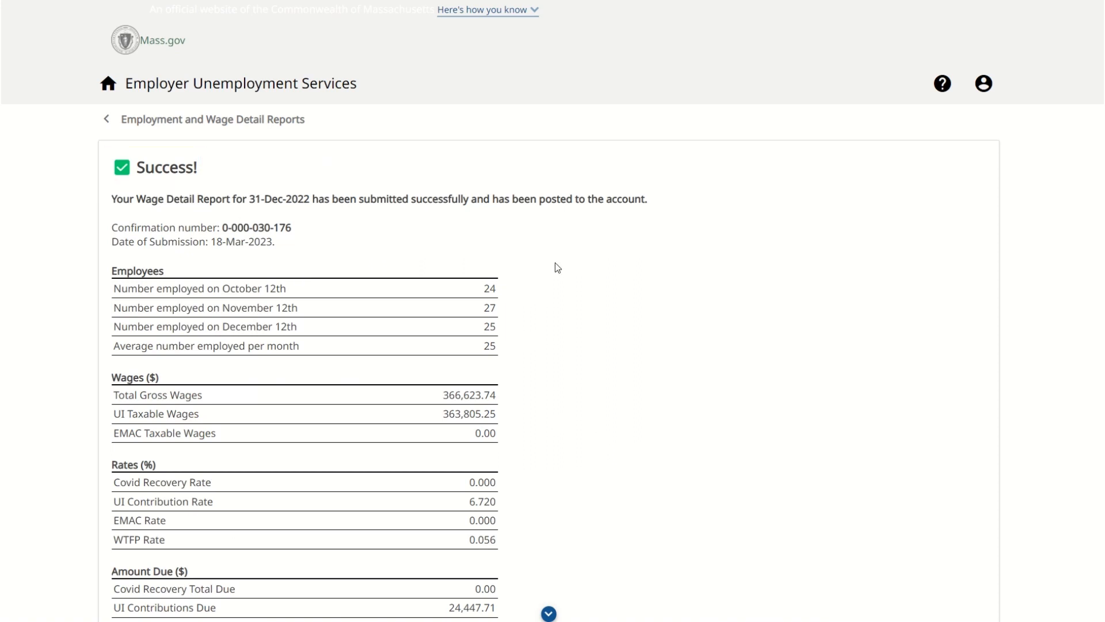
scroll(557, 267, down, 1)
scroll(558, 267, down, 3)
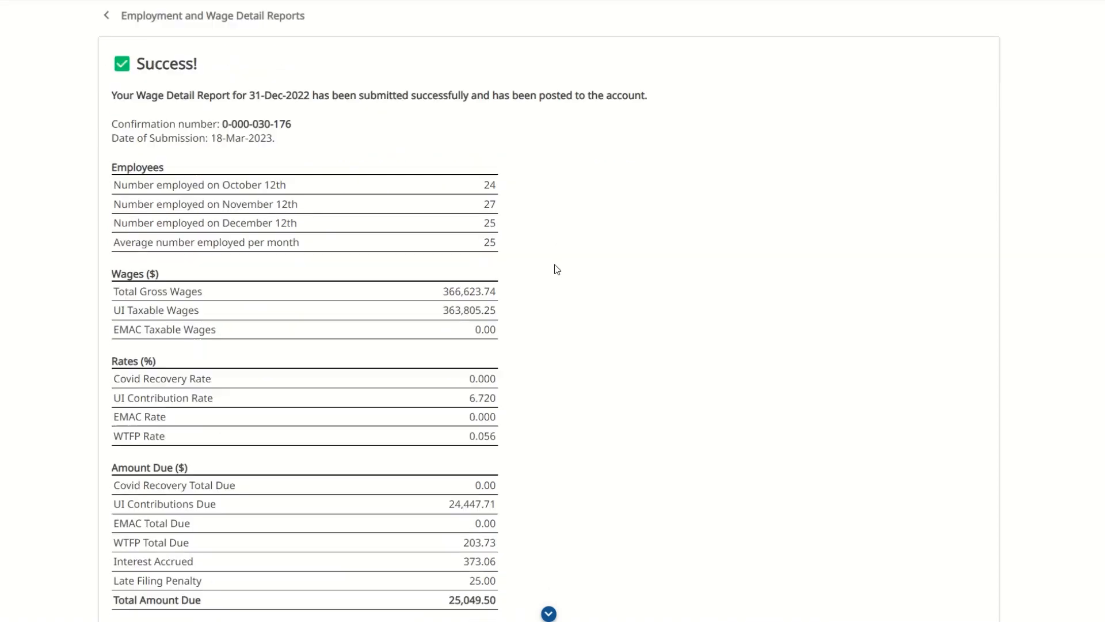
scroll(558, 269, down, 2)
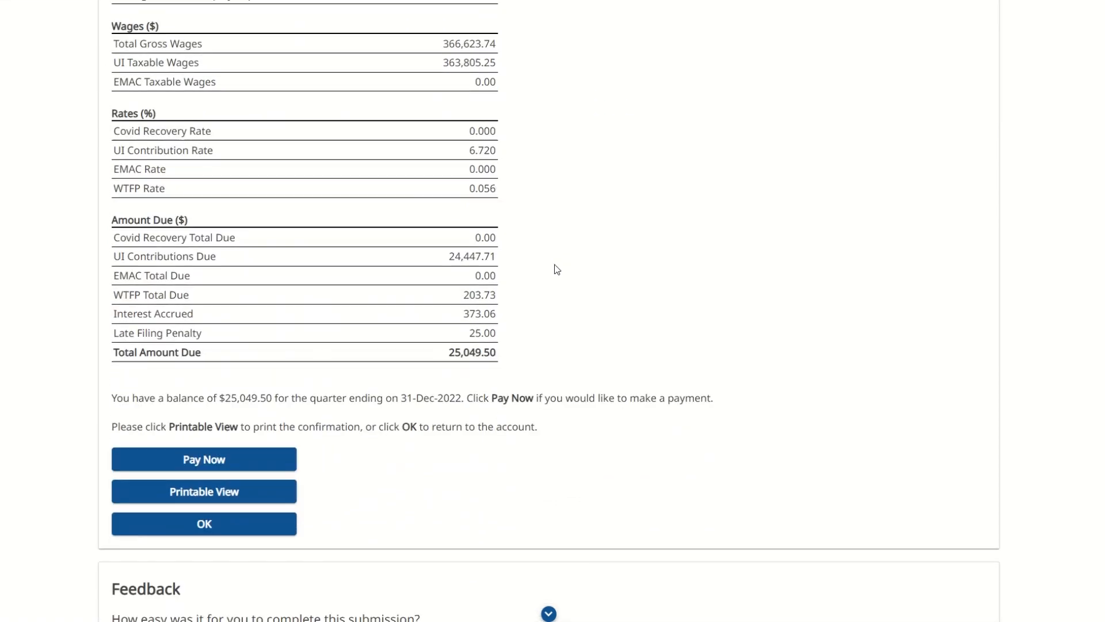